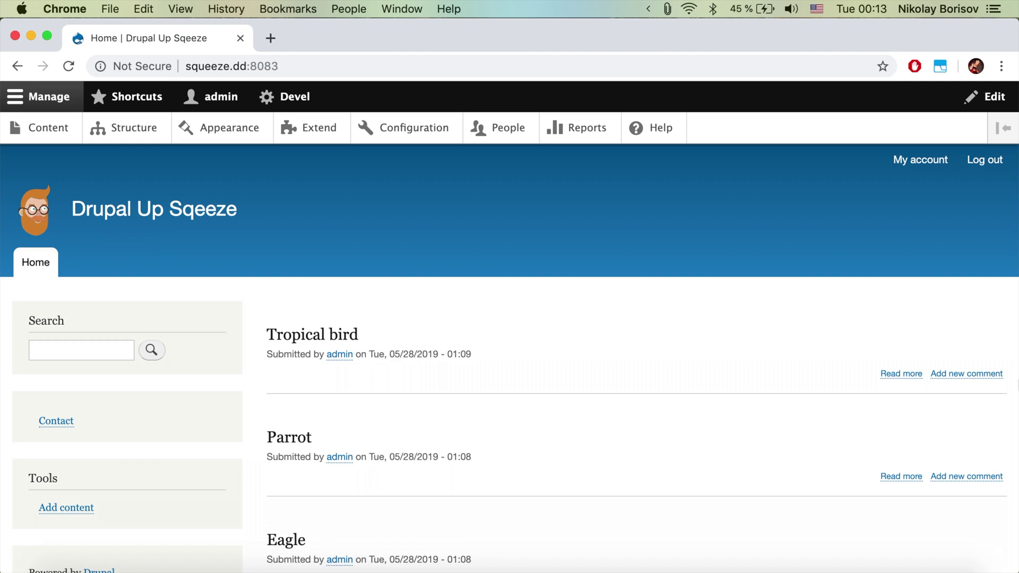
- Open the Article content type's edit form at its Publishing options defaults
click(142, 134)
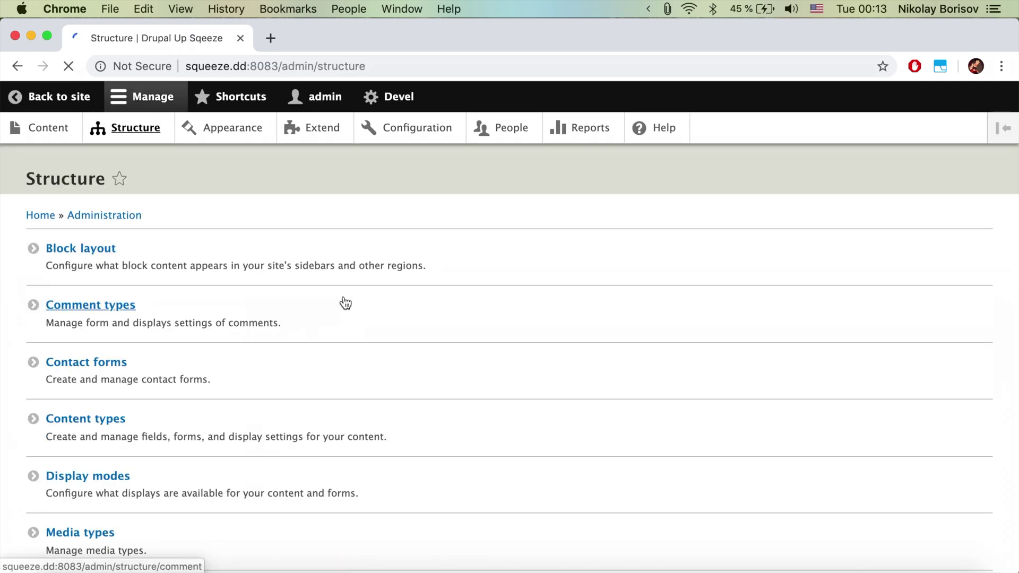
click(286, 445)
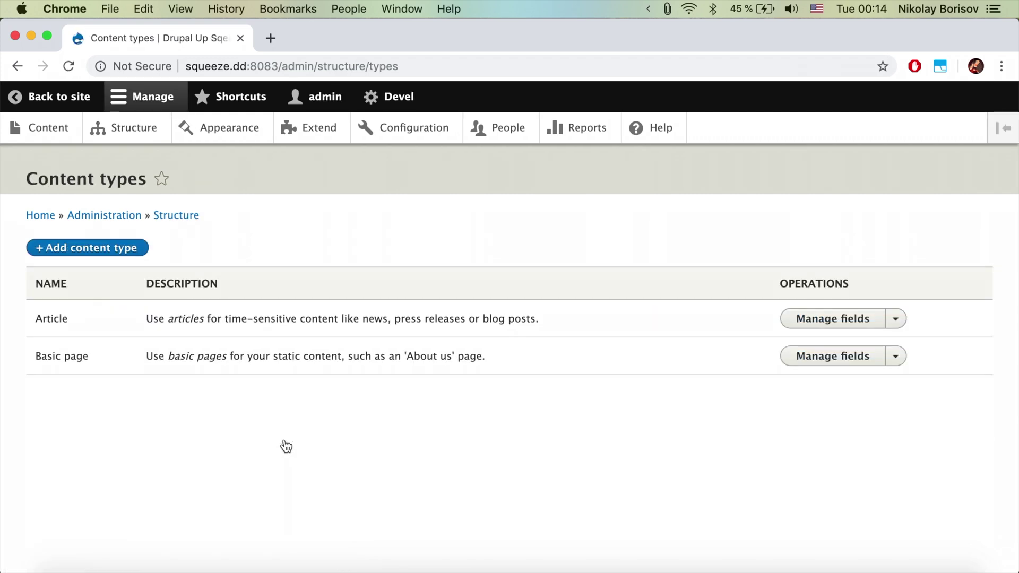
click(896, 324)
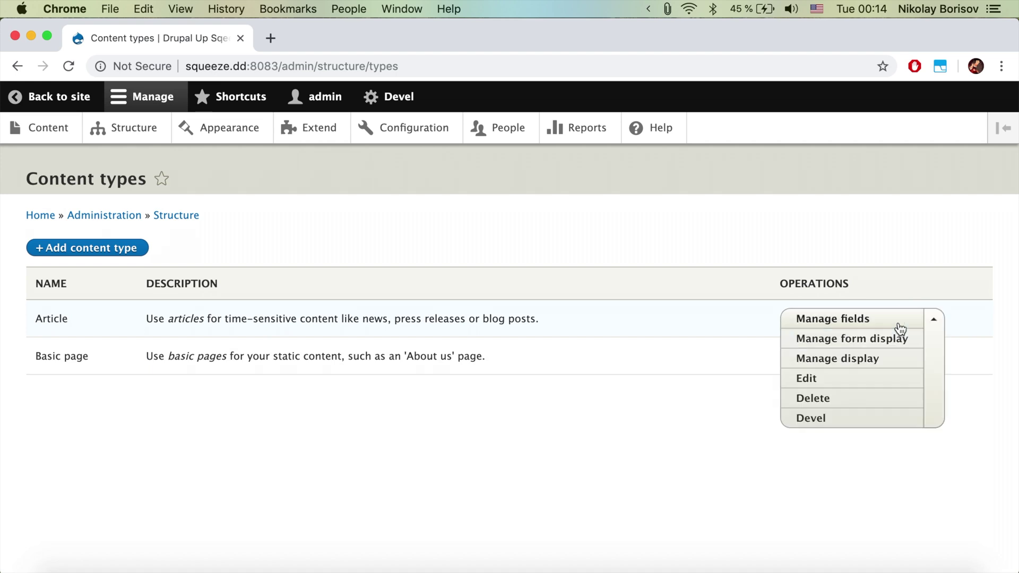
click(835, 379)
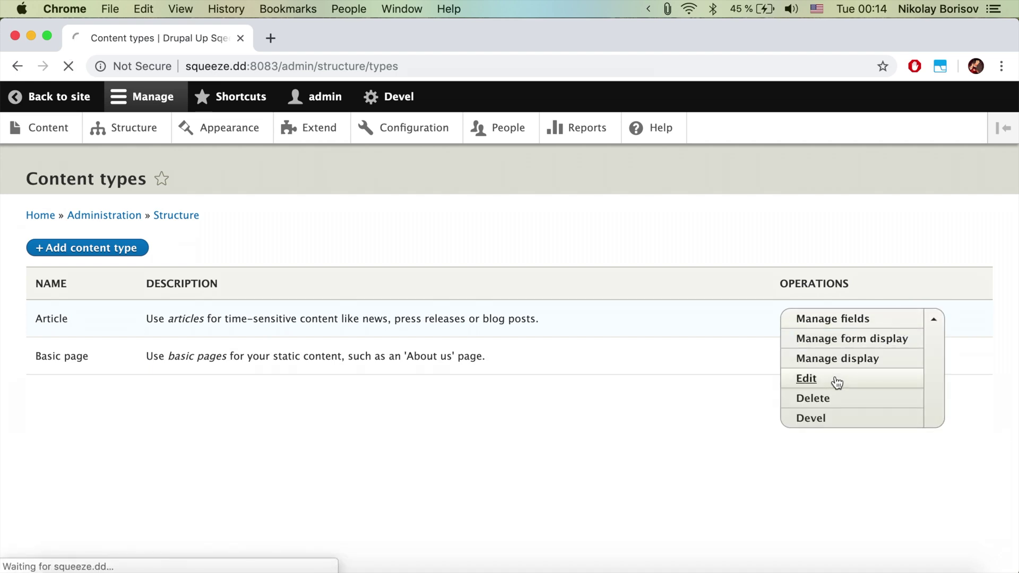
scroll(175, 419, down, 3)
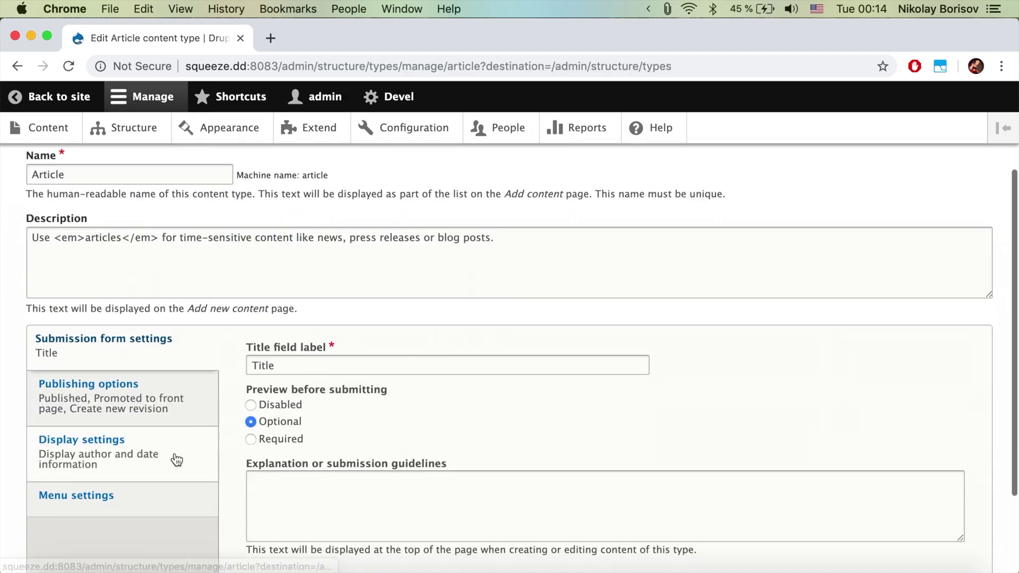
click(168, 405)
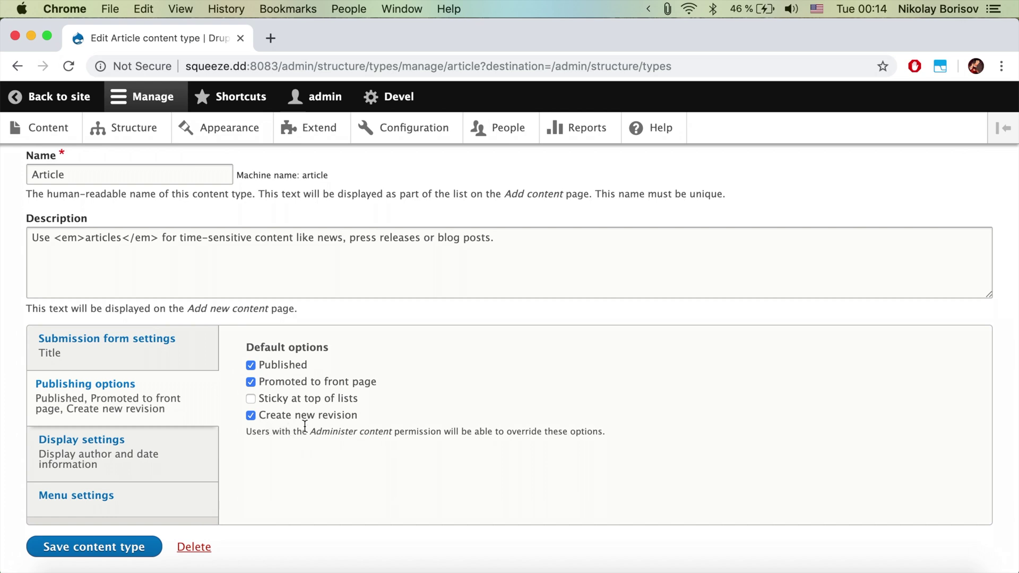
- Open the Tropical bird article's edit form in a second tab, then return to the Article settings
super+click(47, 128)
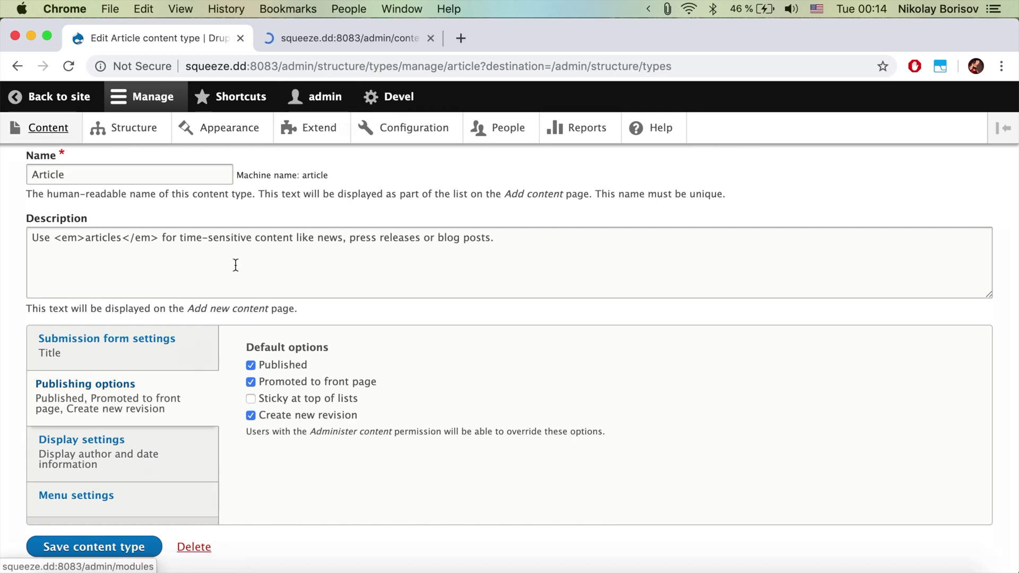
scroll(234, 265, up, 3)
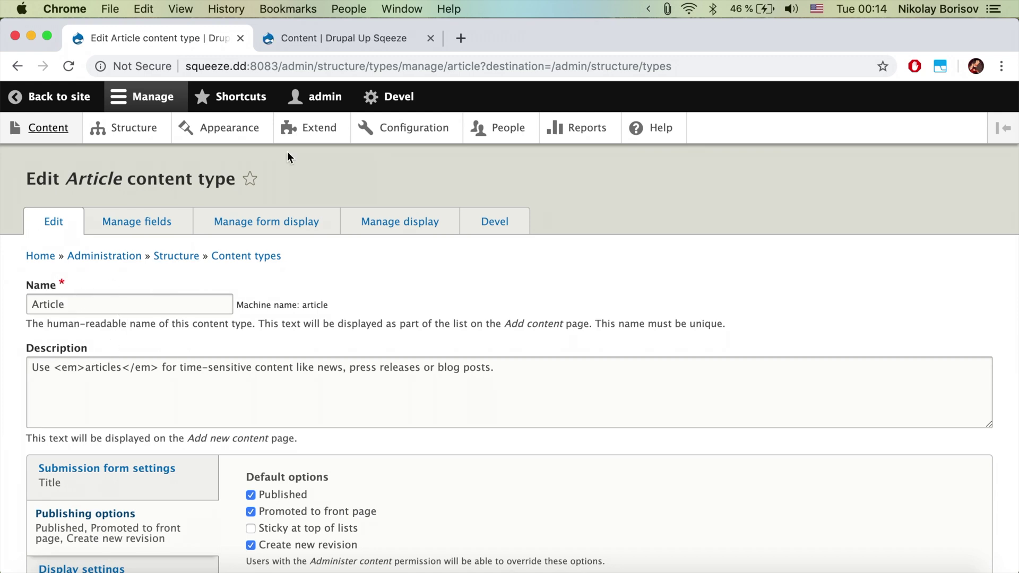
click(282, 41)
scroll(645, 399, down, 5)
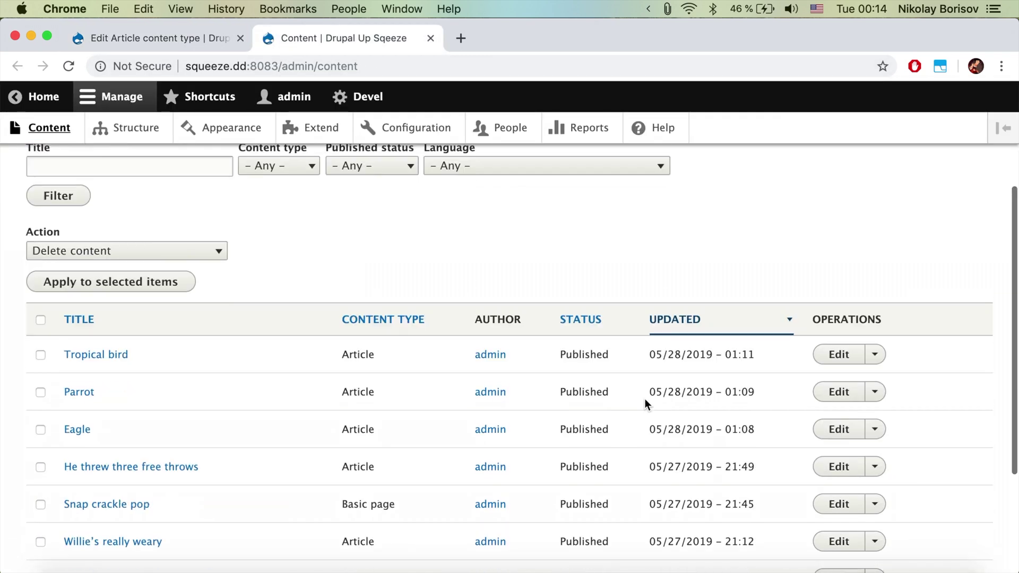
click(836, 350)
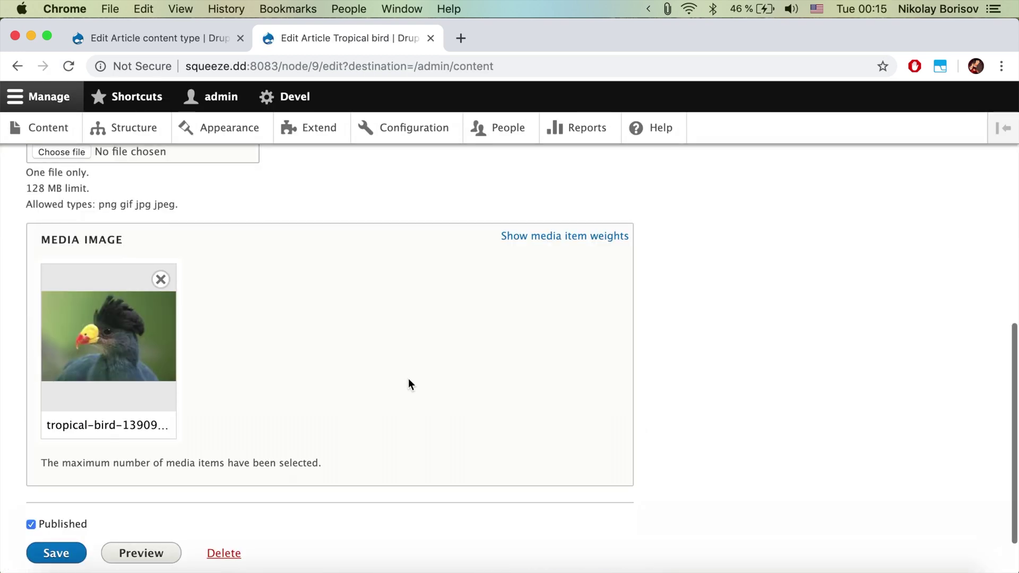
scroll(409, 377, up, 10)
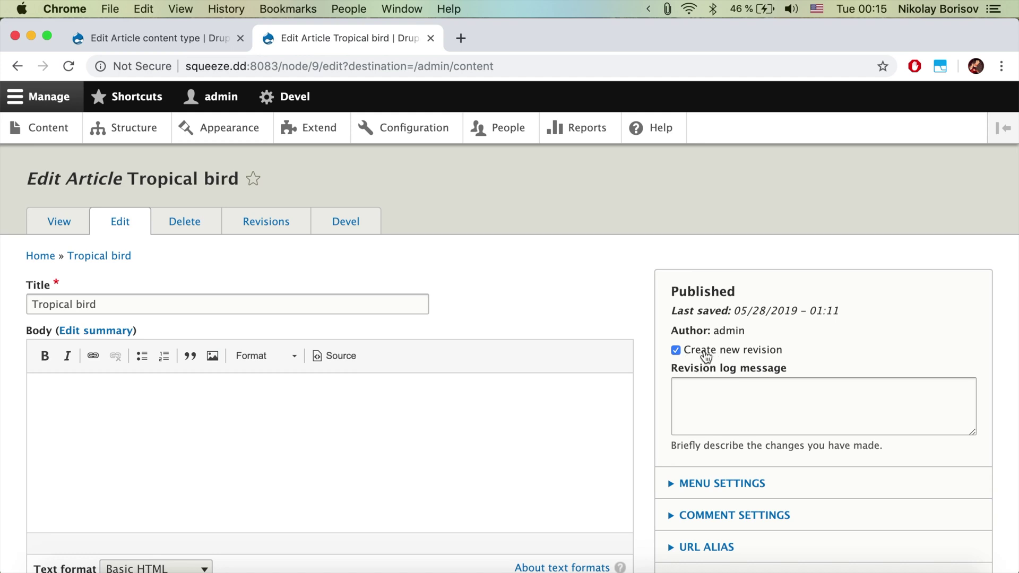
click(149, 38)
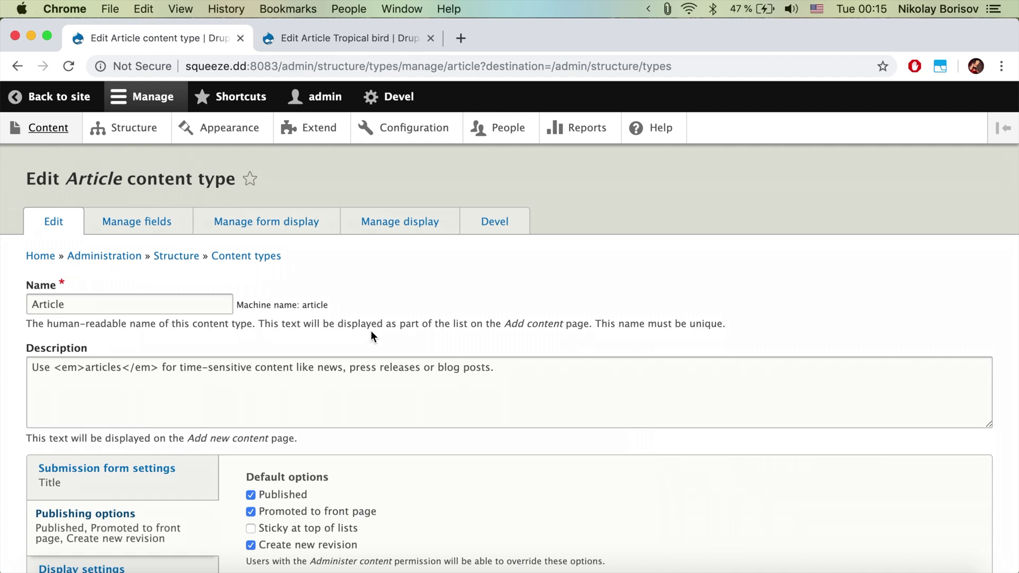
- Turn off Create new revision for Articles, save, and reload the Tropical bird form to confirm
scroll(371, 336, down, 5)
click(295, 383)
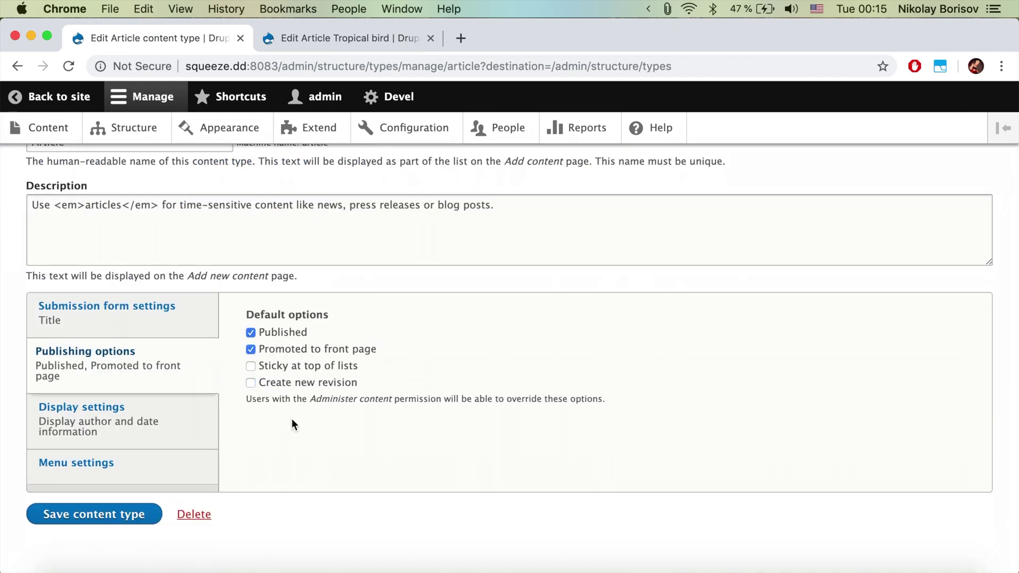
click(117, 518)
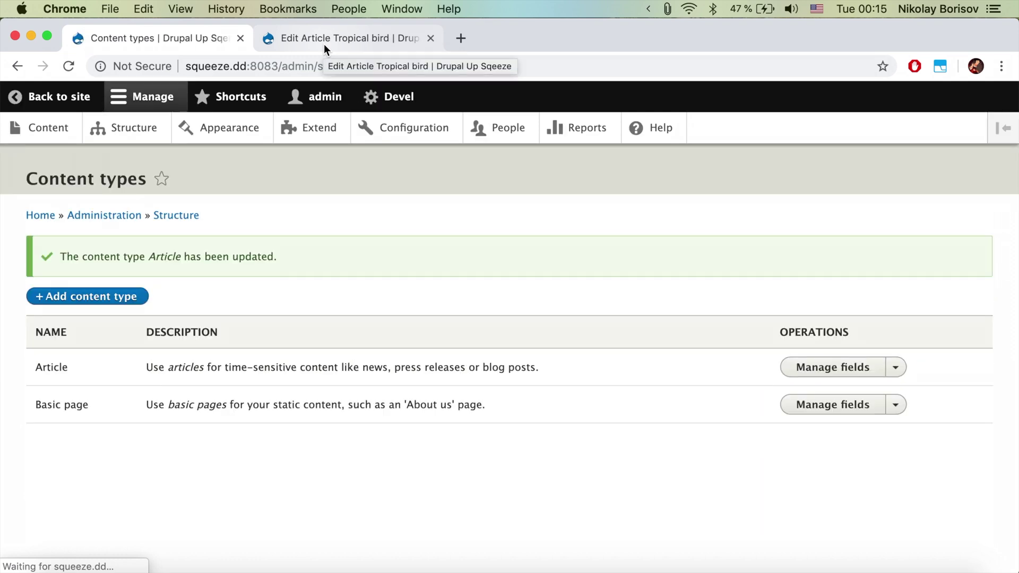
click(324, 44)
click(68, 65)
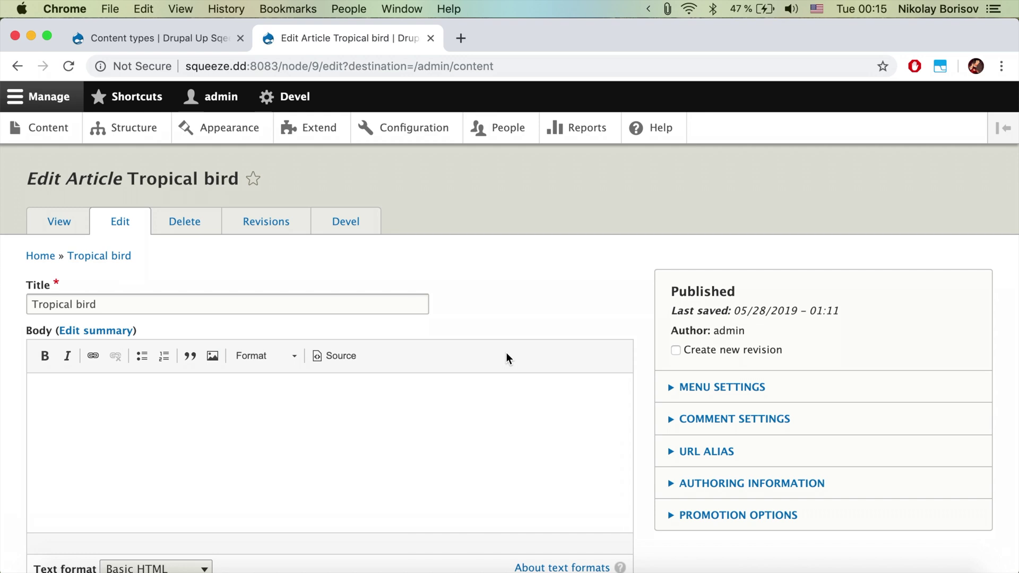
click(150, 40)
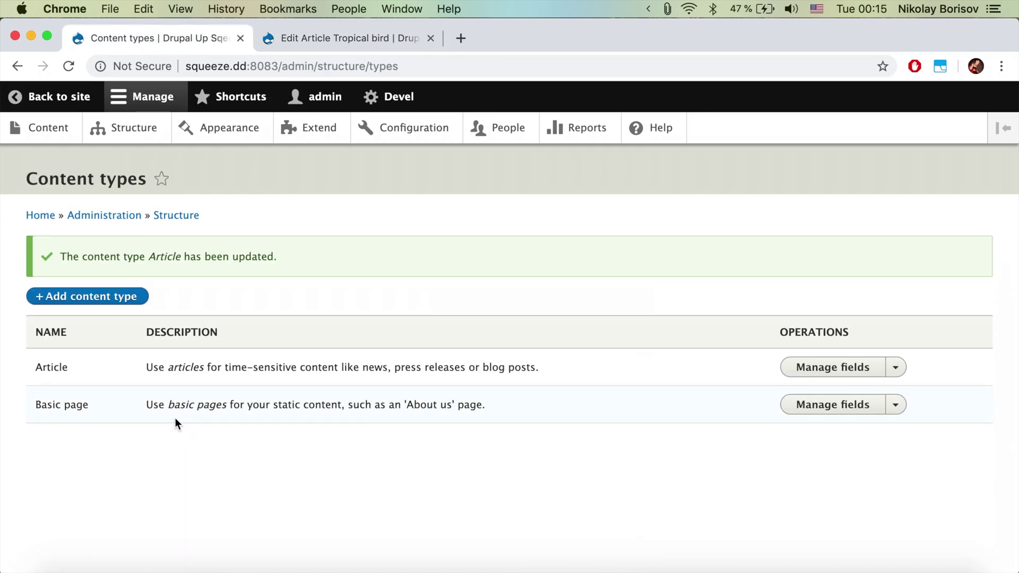
- Re-enable Create new revision in the Article content type's publishing options and save
click(897, 370)
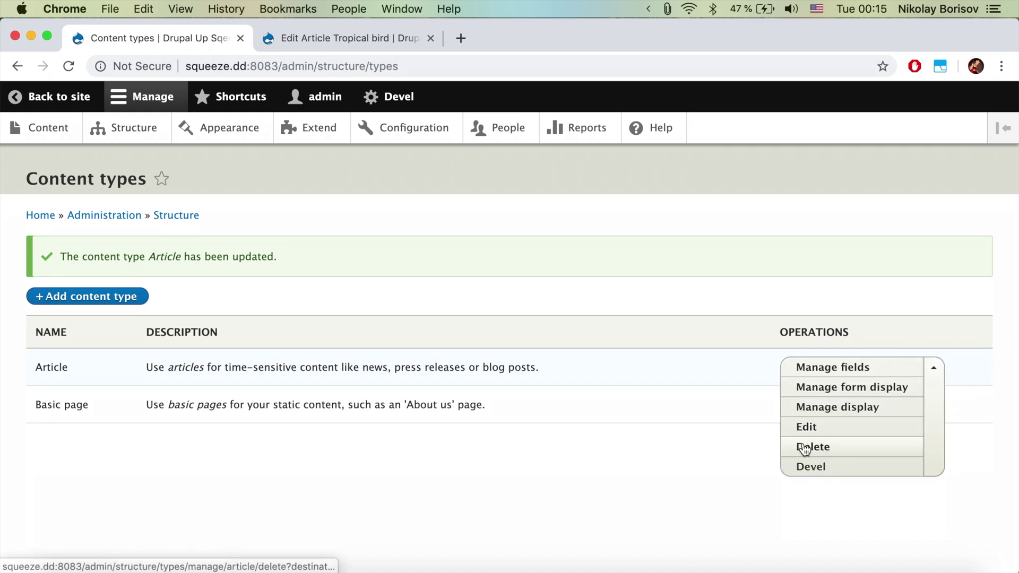
click(808, 426)
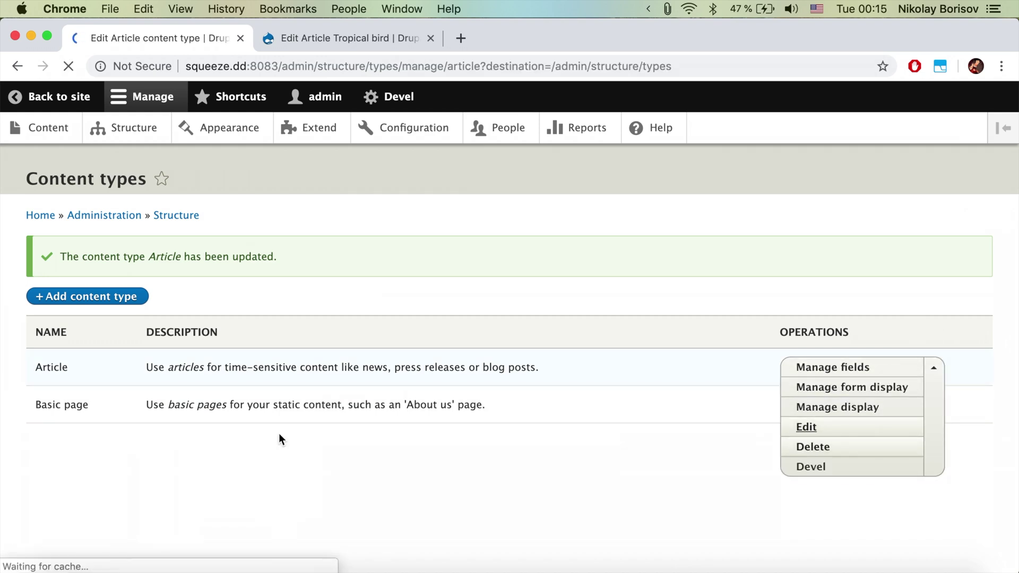
scroll(279, 432, down, 5)
click(87, 267)
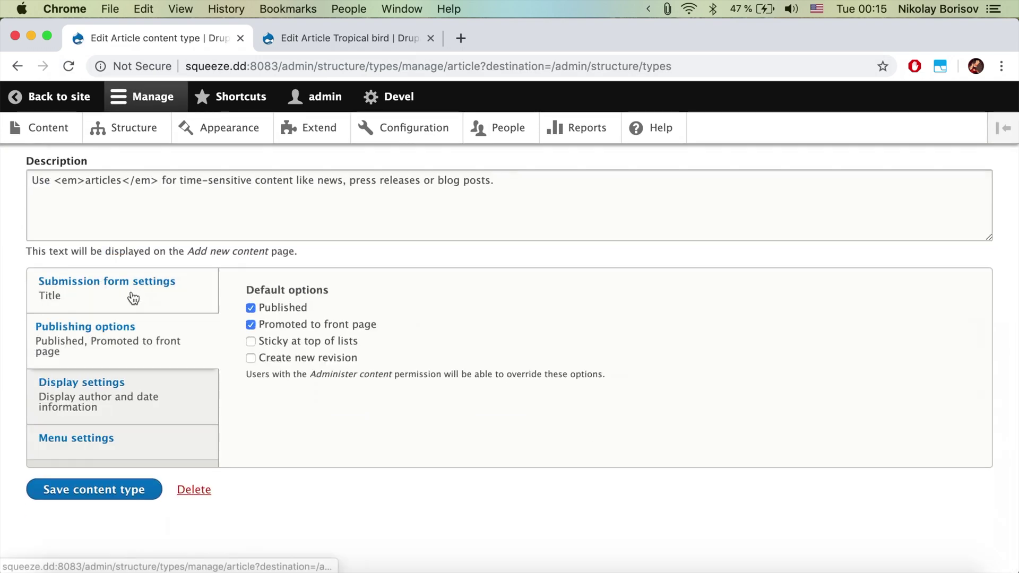
click(293, 358)
click(124, 488)
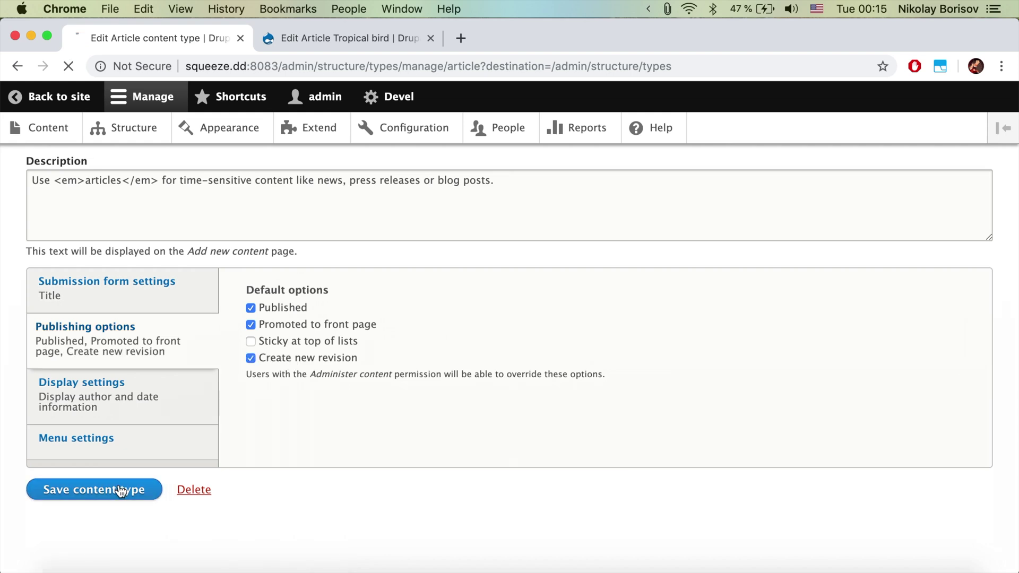
- Toggle the Tropical bird form's Create new revision box, then reload it to pick up the default
key(ctrl+Tab)
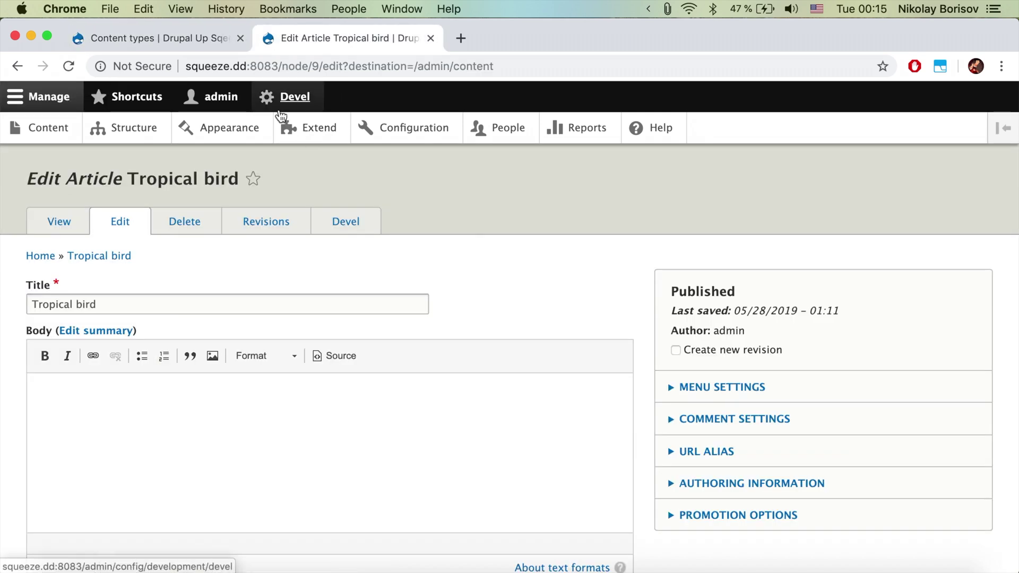
key(ctrl+Tab)
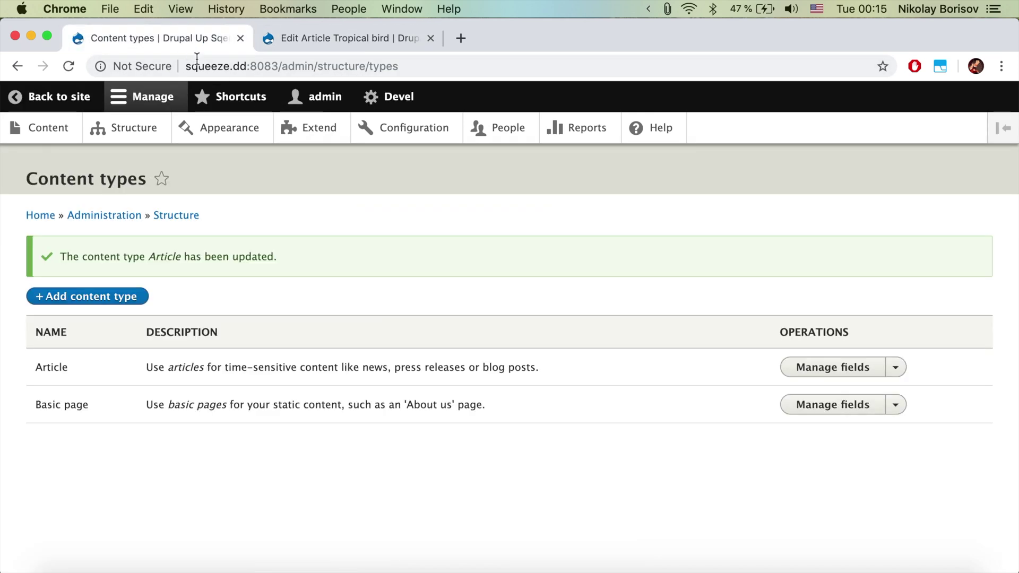
click(340, 29)
click(701, 351)
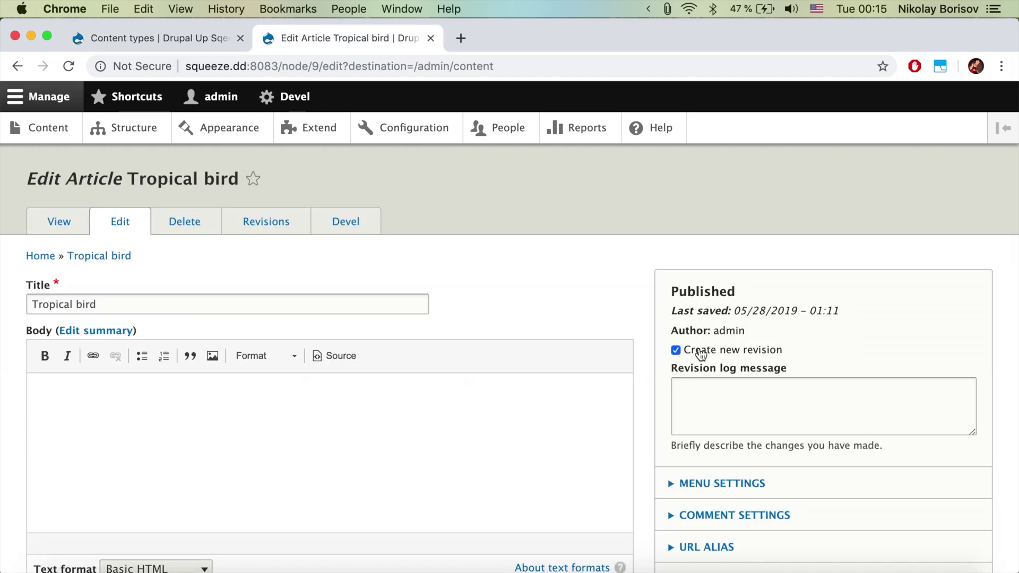
click(699, 351)
click(696, 351)
click(681, 351)
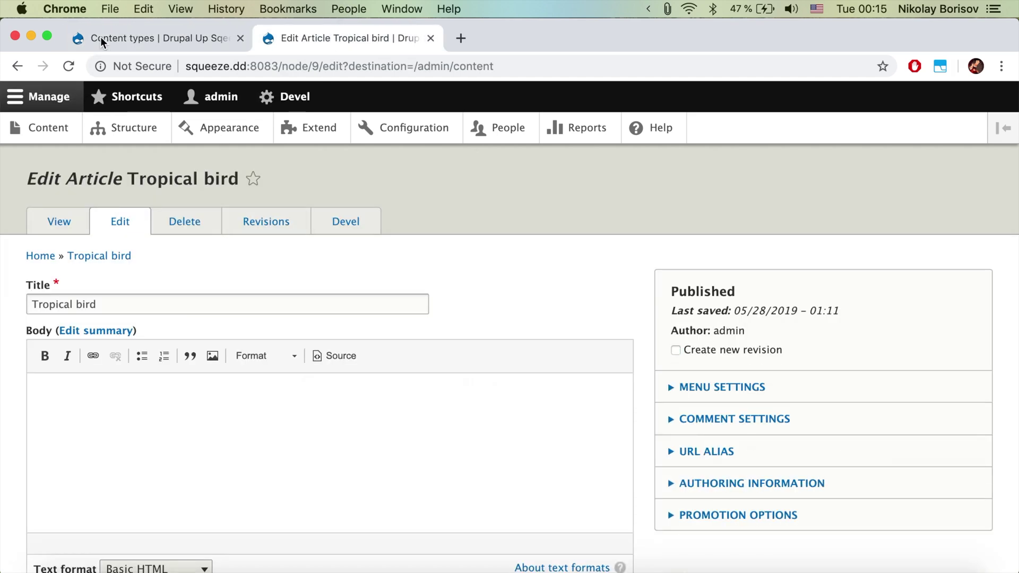
click(68, 66)
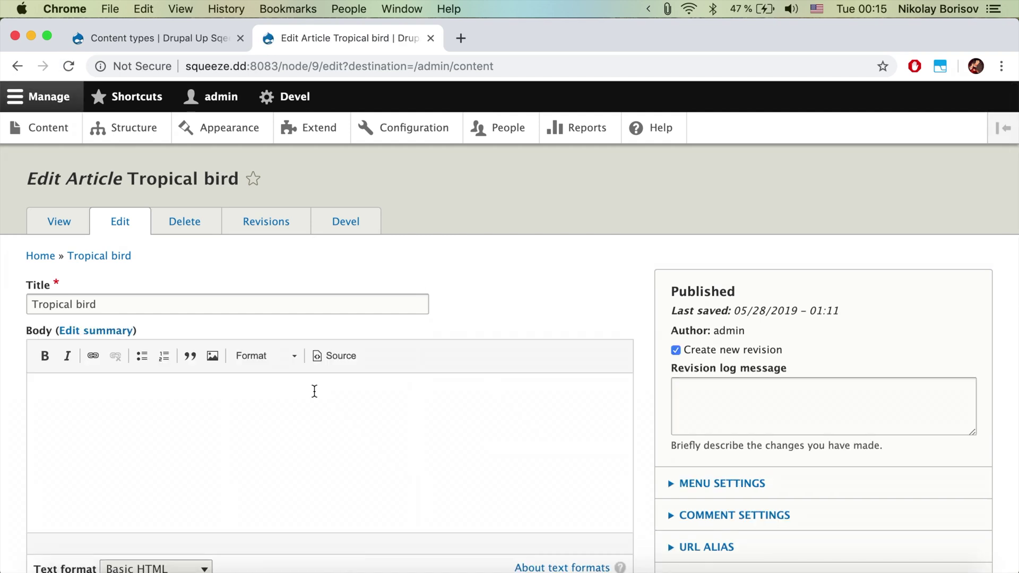
- Fill the Tropical bird body with repeated 'Body body' text
click(223, 403)
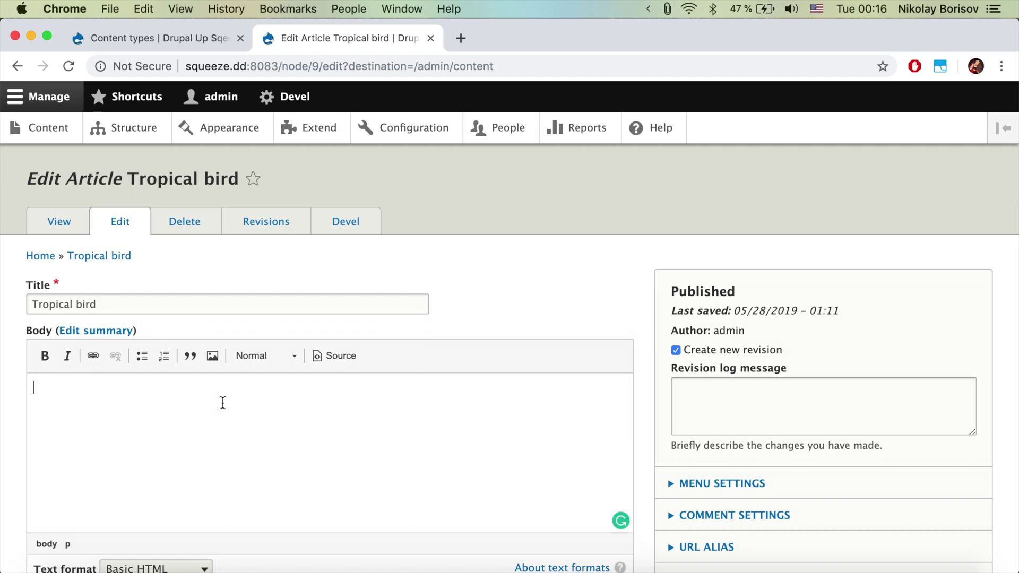
text(A)
key(BackSpace)
text(Body body)
key(super+a)
key(super+v)
key(super+v)
key(super+v)
key(super+v)
key(super+v)
key(super+v)
key(super+v)
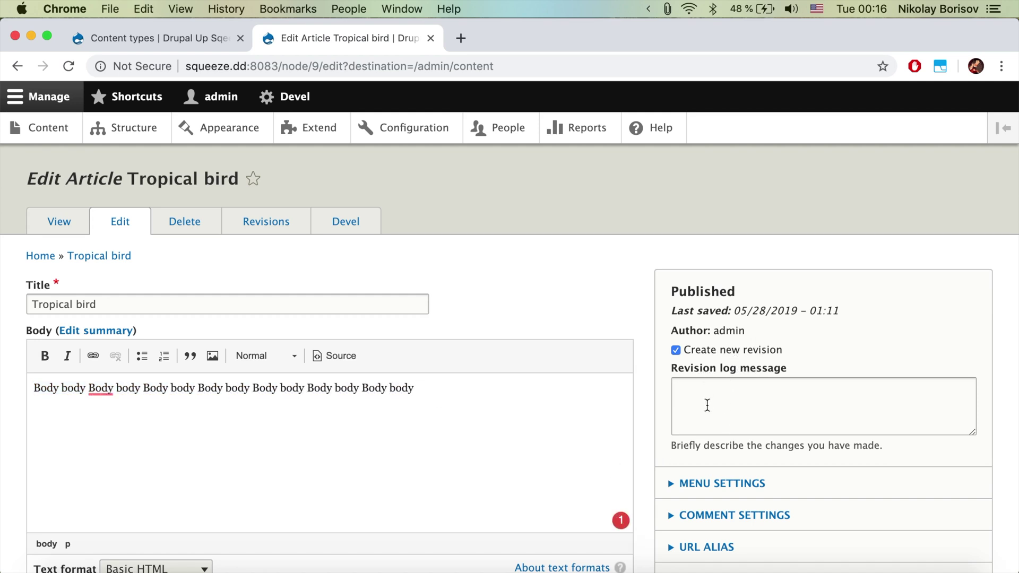
click(707, 405)
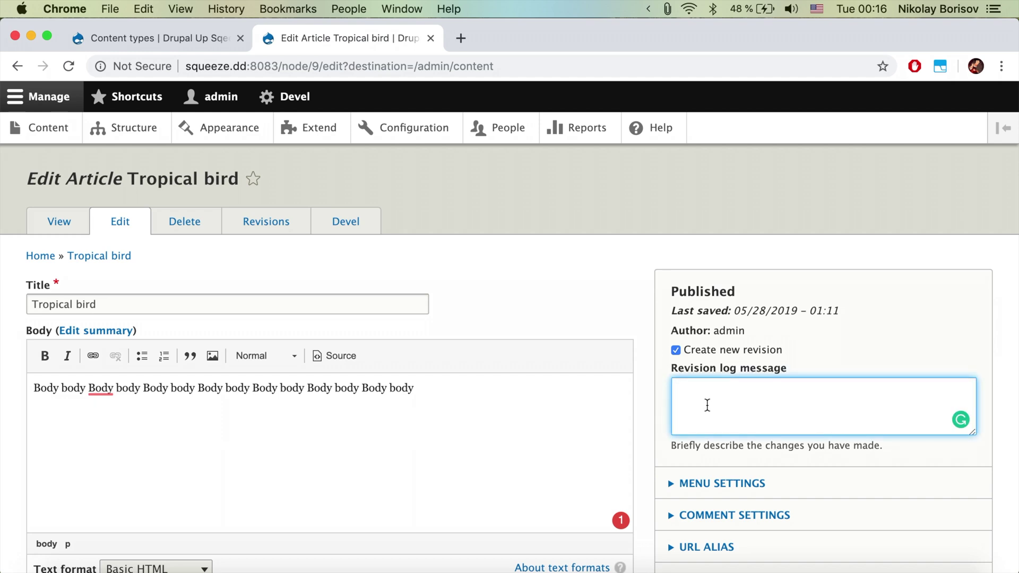
- Enter 'Adding body text' as the revision log message
text(Adding body text.)
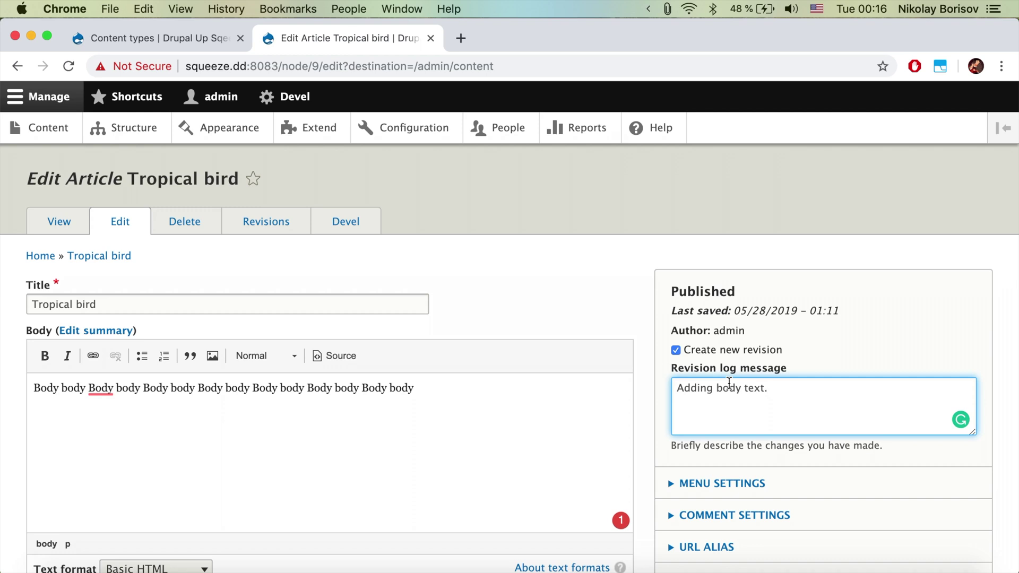
click(480, 325)
- Save Tropical bird and view its revision history with the new 'Adding body text.' entry
scroll(479, 326, down, 10)
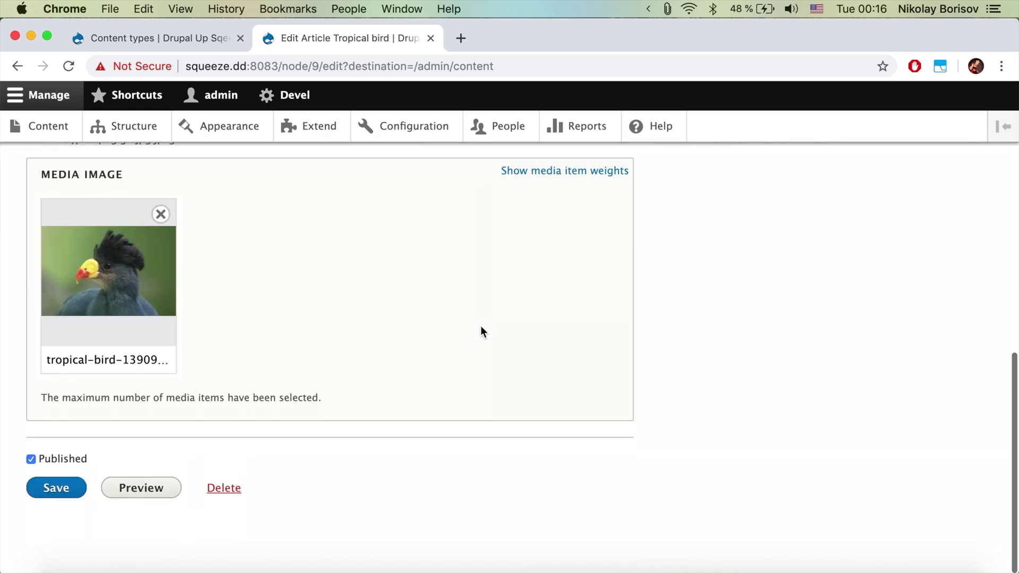
click(51, 491)
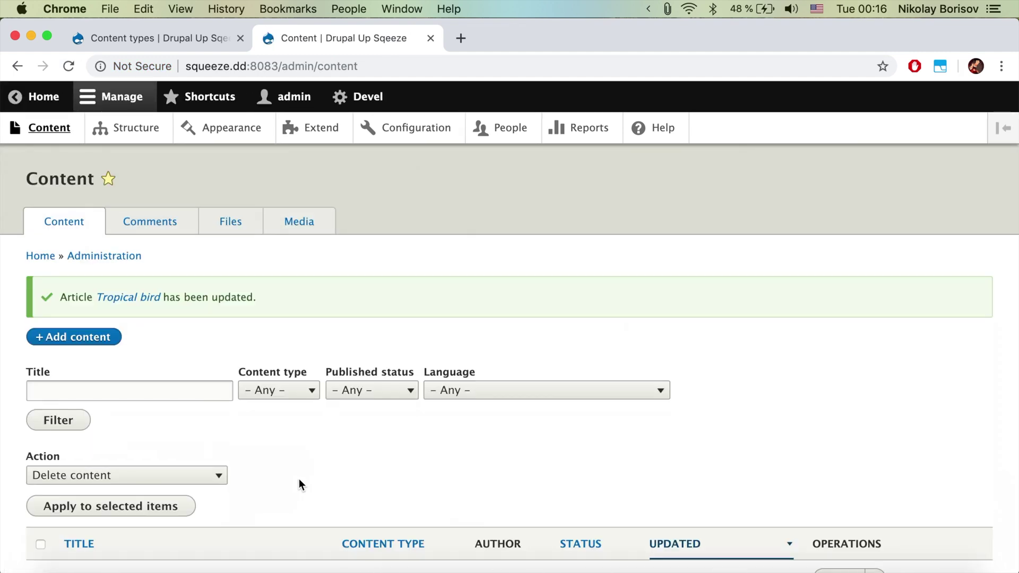
scroll(298, 478, down, 3)
click(98, 507)
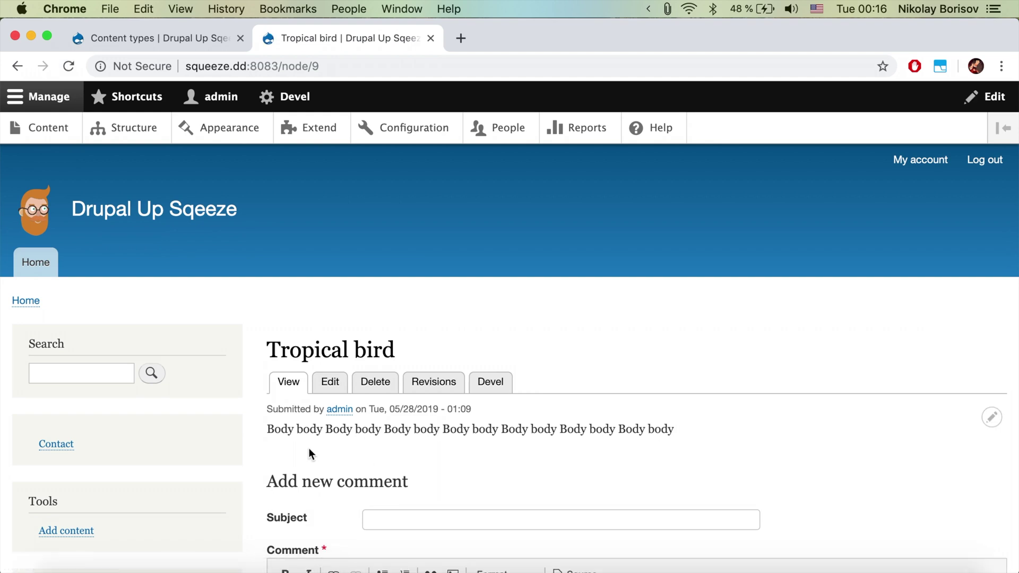
click(328, 383)
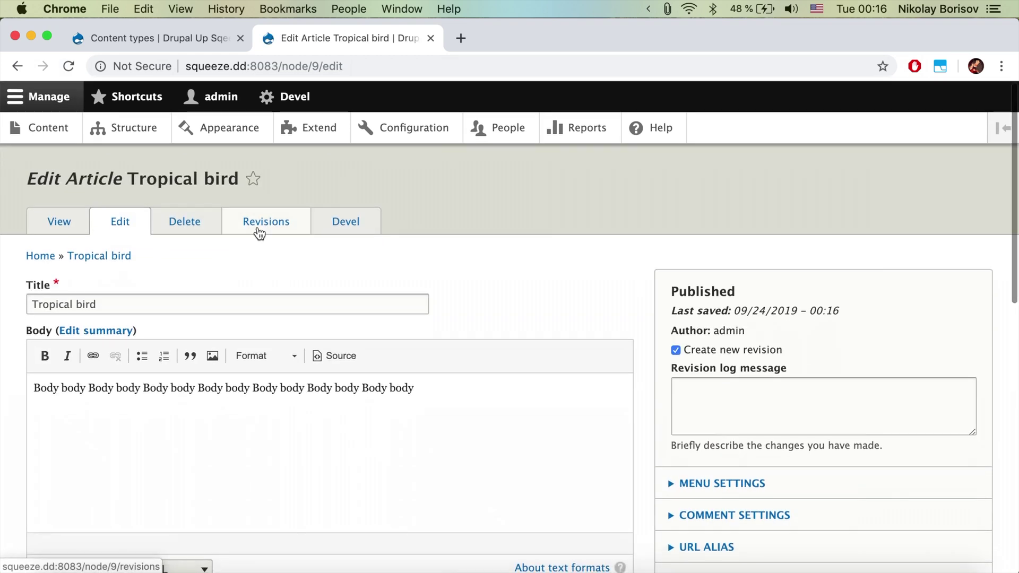
click(259, 232)
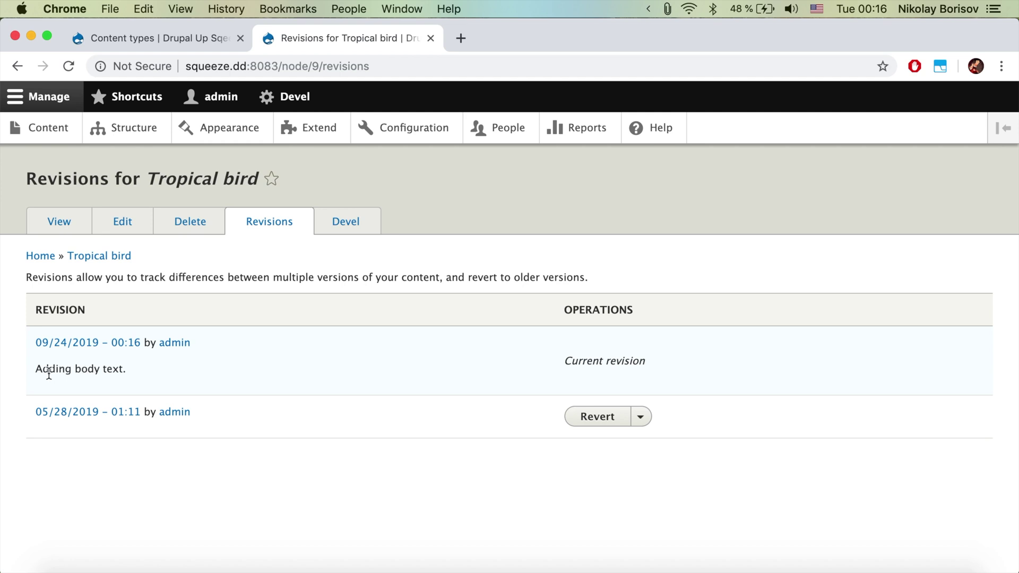
- Choose to revert Tropical bird to its 05/28/2019 revision
triple_click(72, 367)
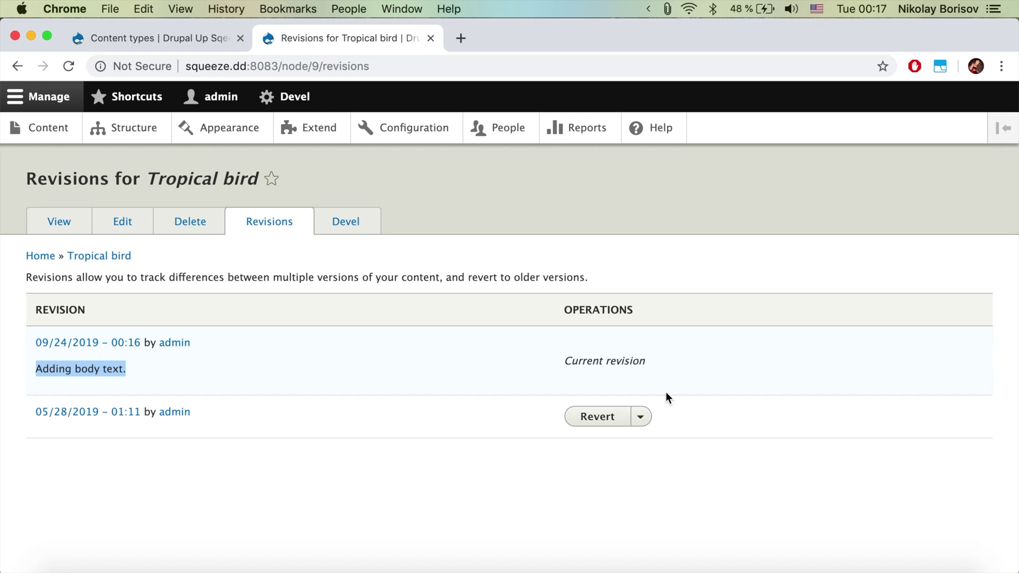
click(646, 423)
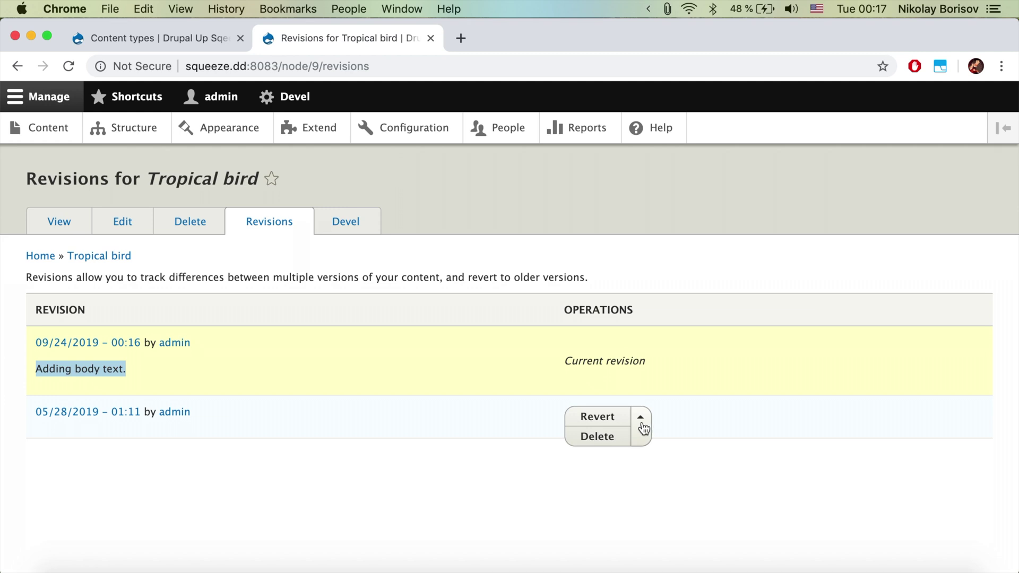
click(607, 418)
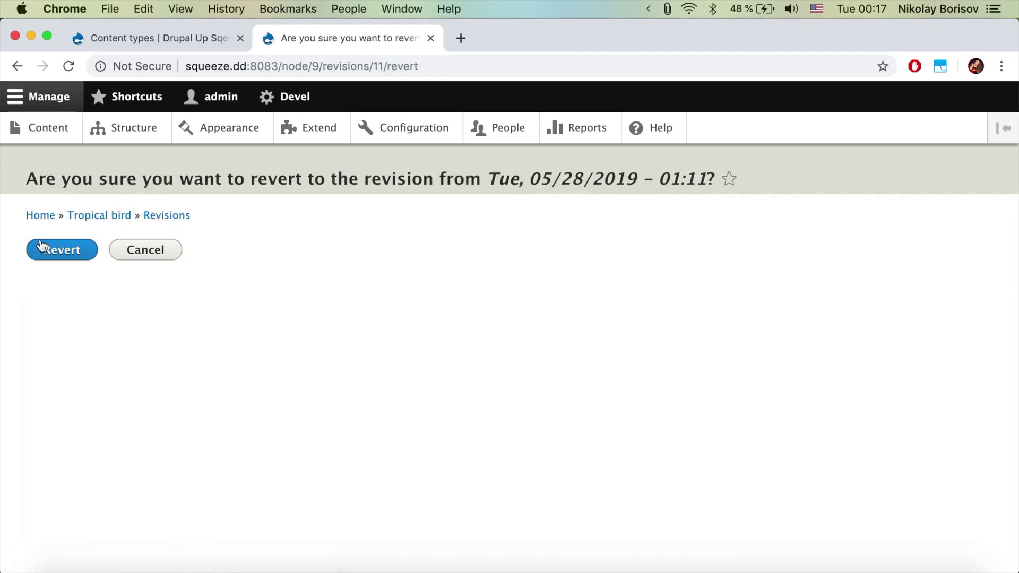
- Confirm the revert to the 05/28/2019 revision and view the article page
click(37, 250)
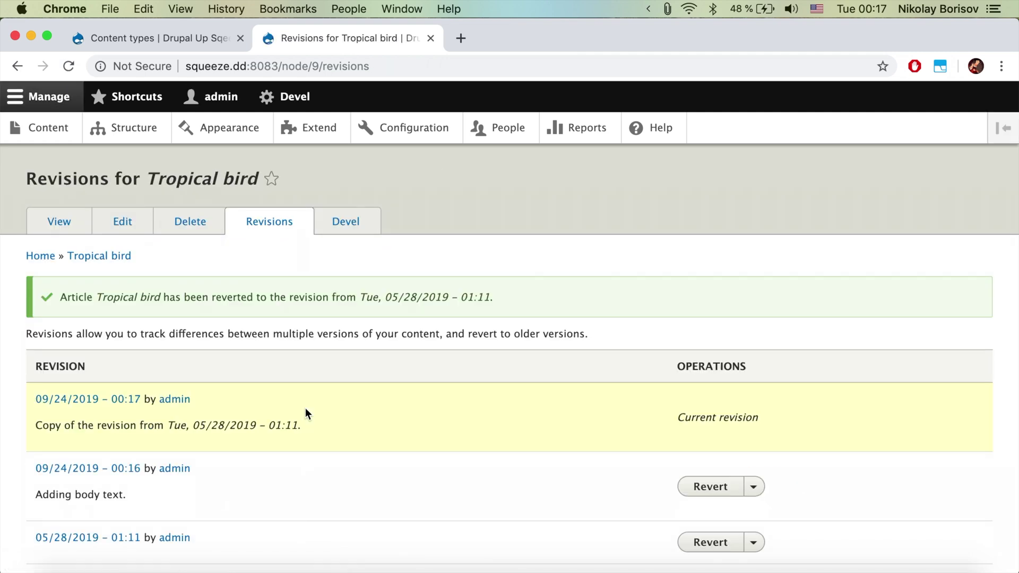
scroll(394, 520, down, 3)
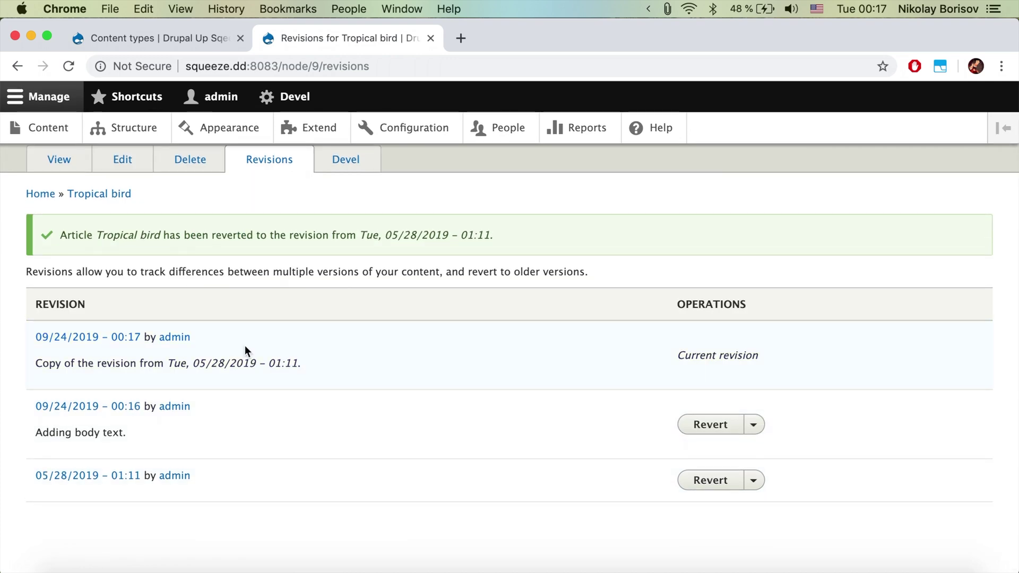
scroll(275, 361, up, 3)
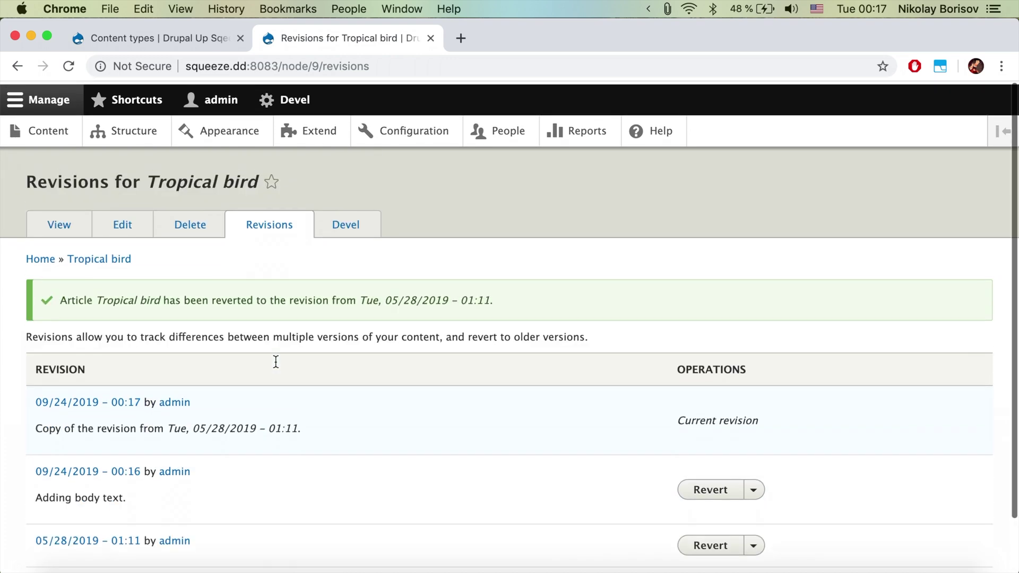
click(69, 223)
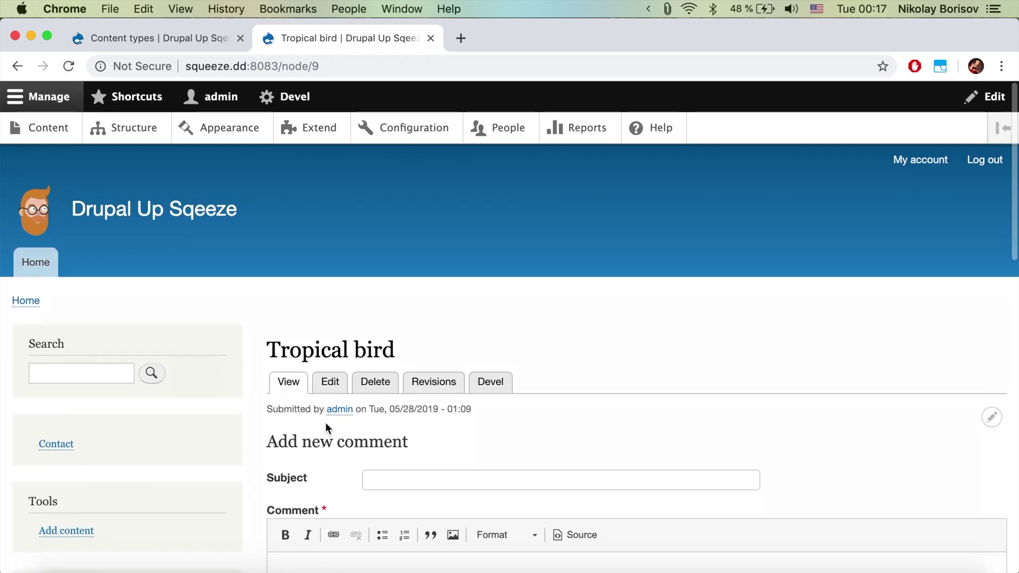
- Check the empty body on the edit form, then review the revision list showing the revert copy
click(342, 386)
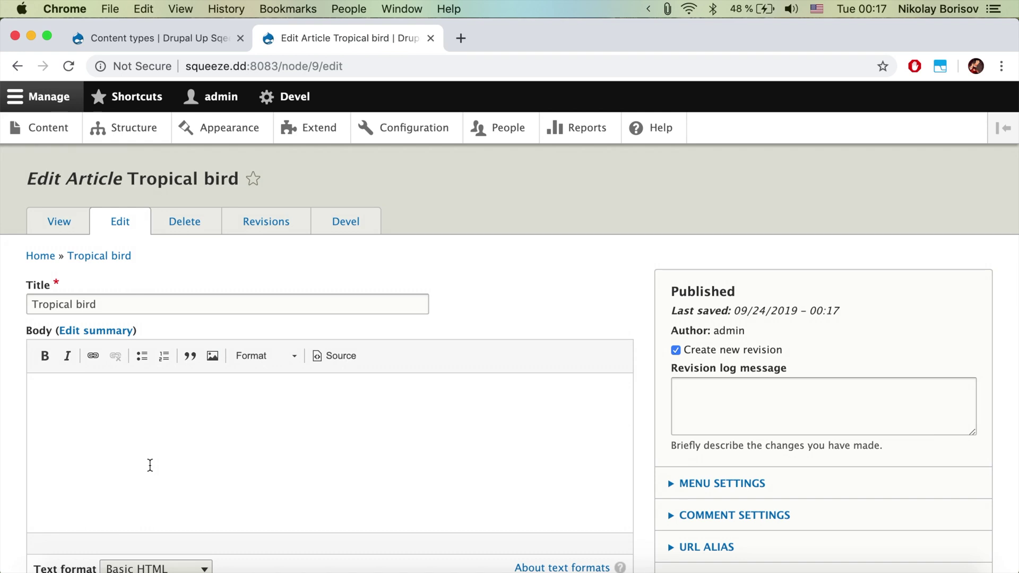
click(251, 229)
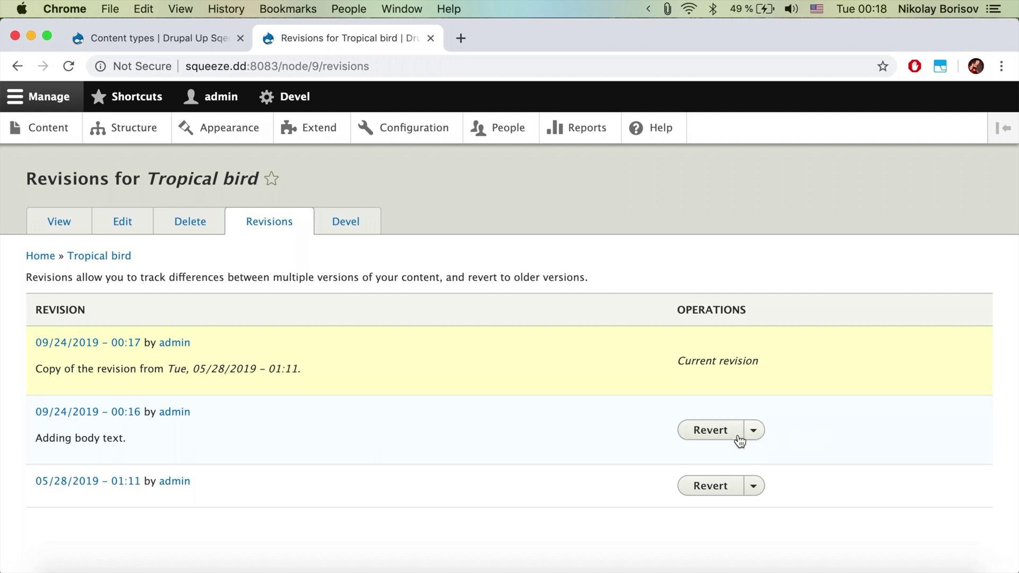
click(720, 438)
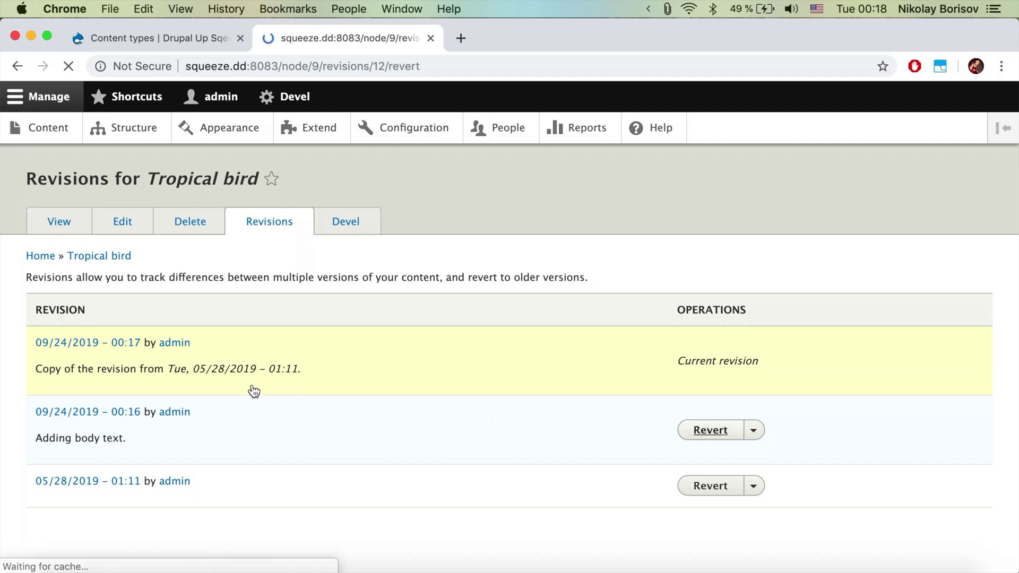
click(18, 66)
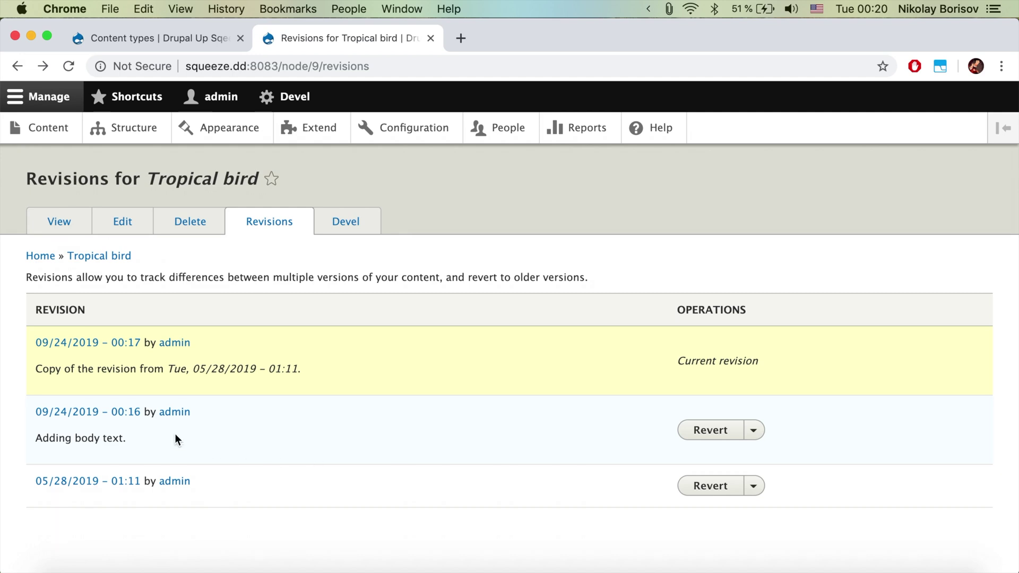
click(111, 417)
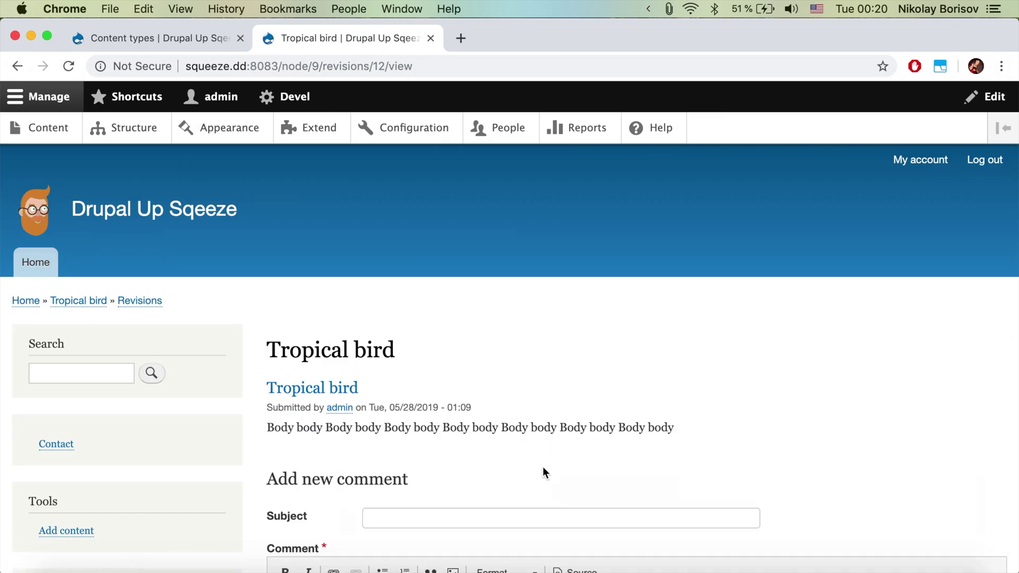
scroll(544, 472, down, 15)
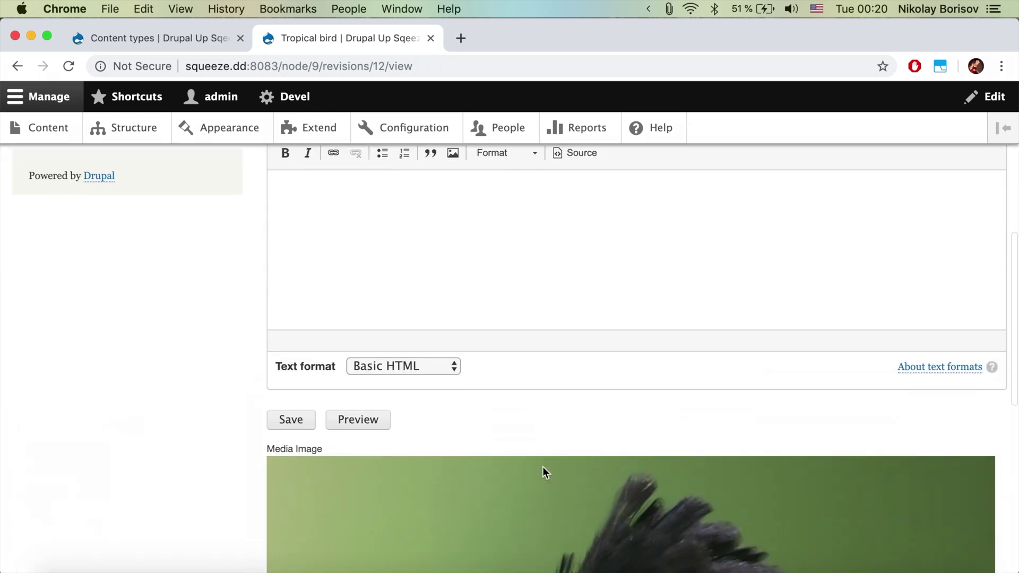
scroll(544, 473, up, 15)
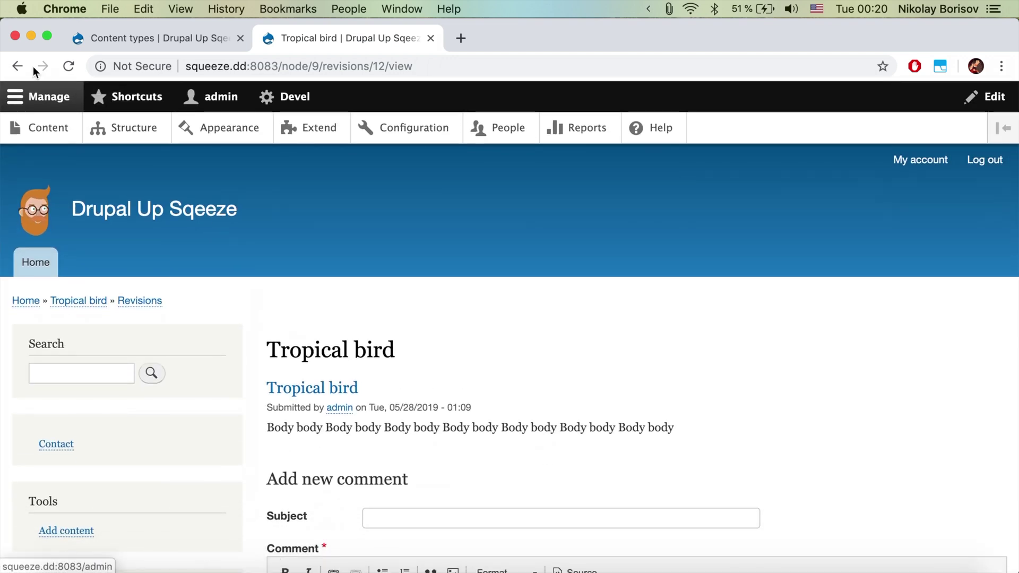
click(18, 66)
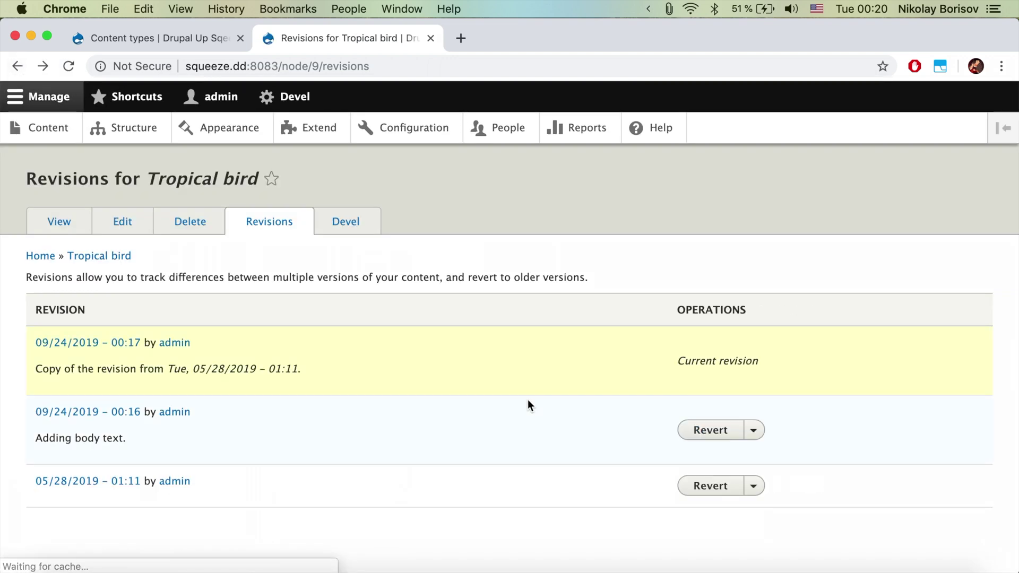
- Revert Tropical bird to its 09/24/2019 00:16 revision, confirming the revert
click(728, 434)
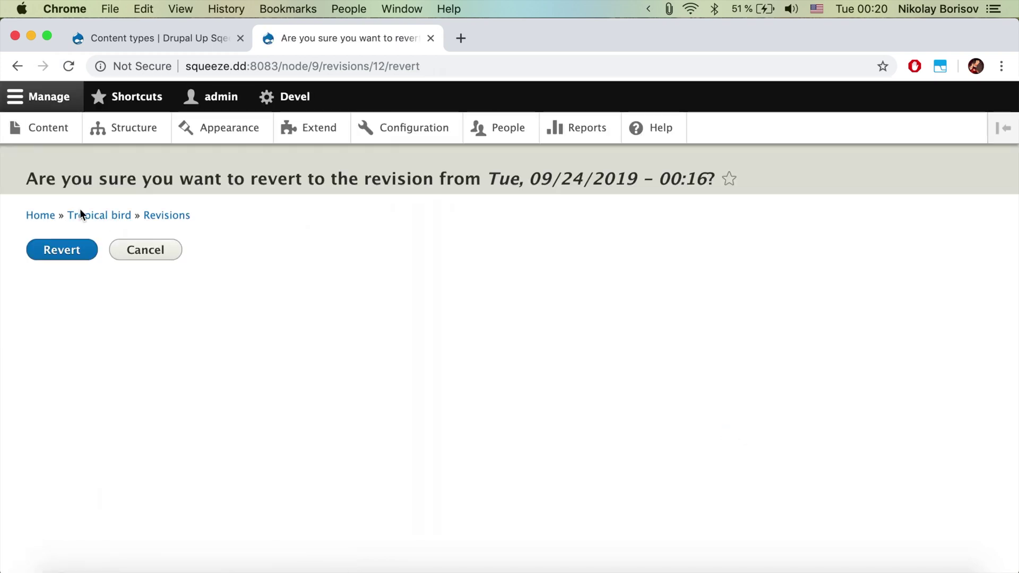
click(62, 249)
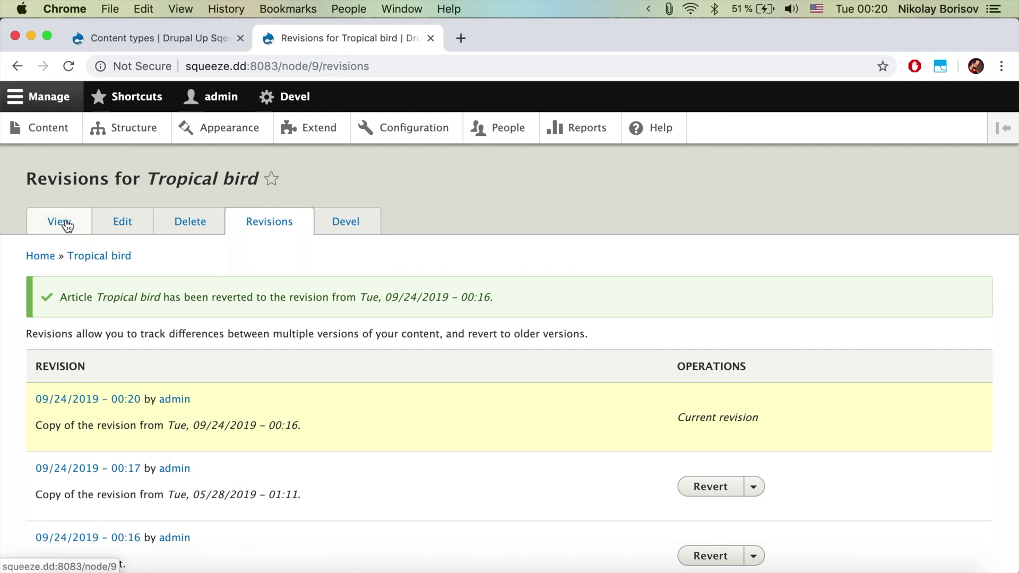
click(121, 229)
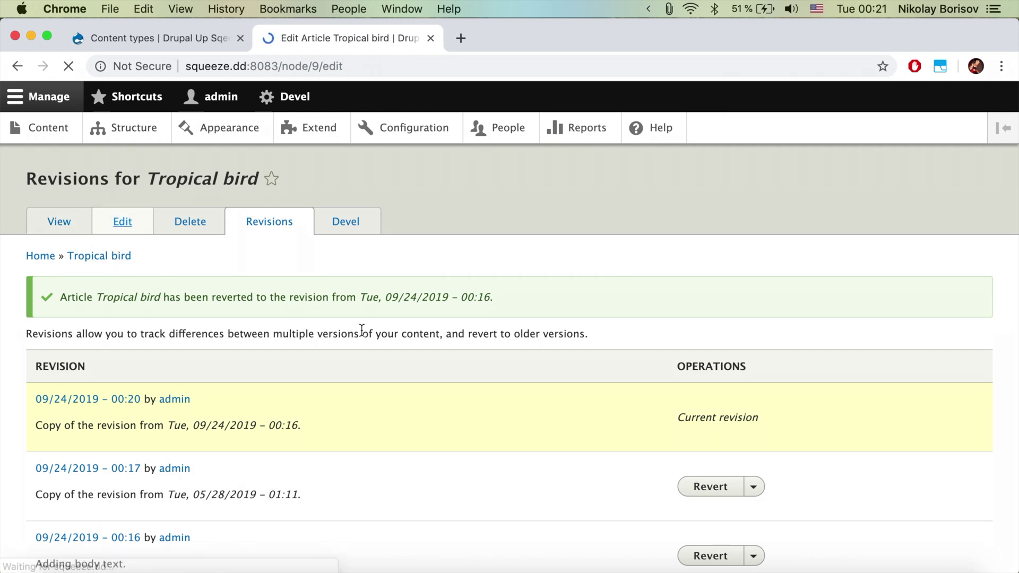